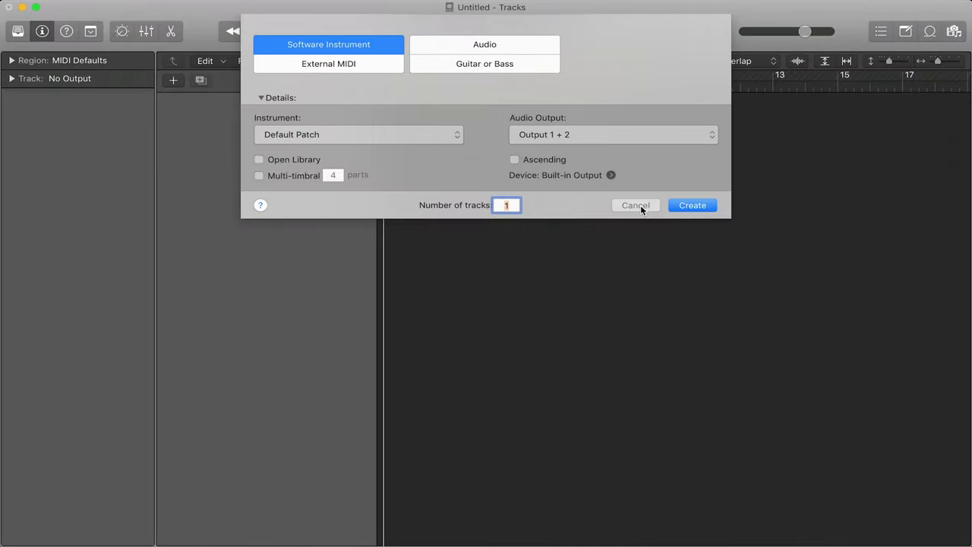
# Step: Create a single Software Instrument track (Classic Electric Piano) in the empty Untitled project
pyautogui.click(692, 205)
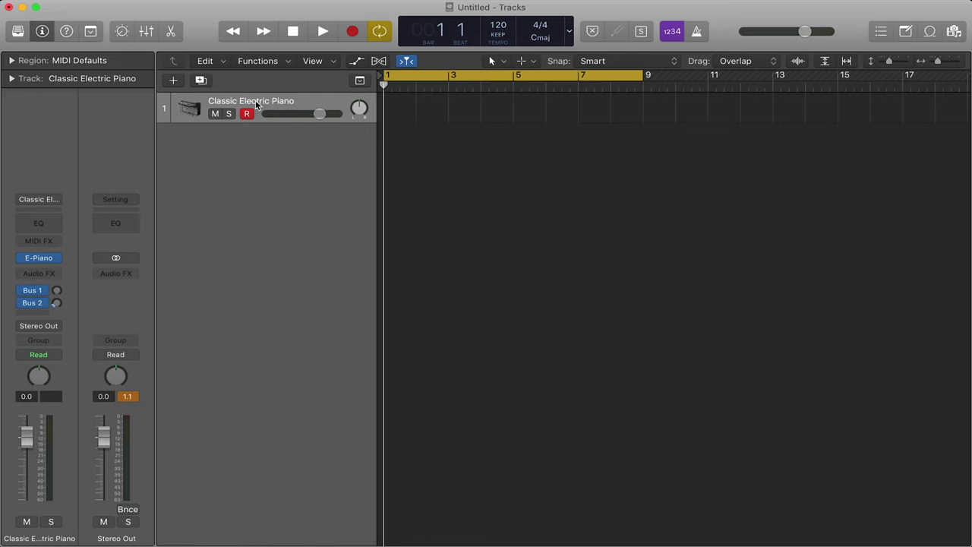
# Step: Swap the track's instrument for the stereo ES2 synth and load its Awesomeness preset
pyautogui.click(56, 259)
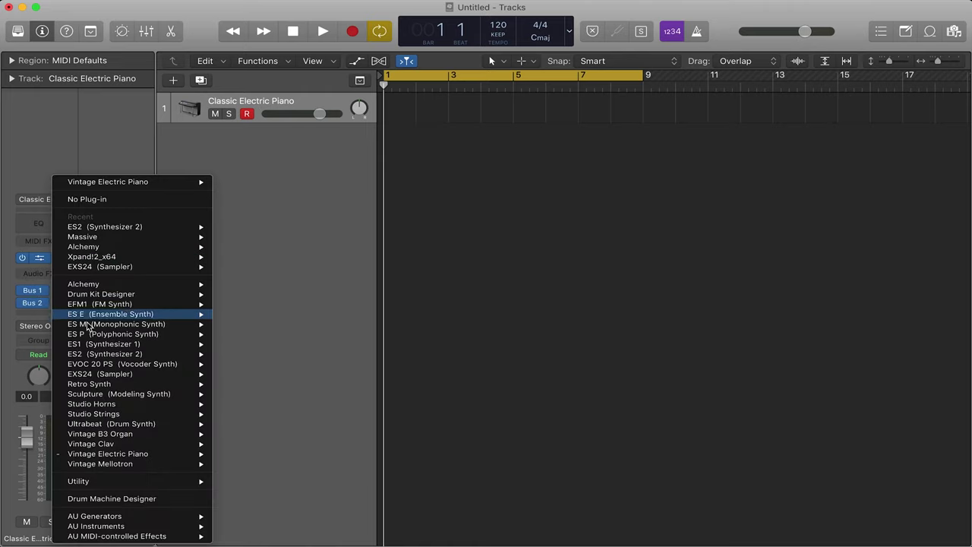
pyautogui.moveTo(148, 356)
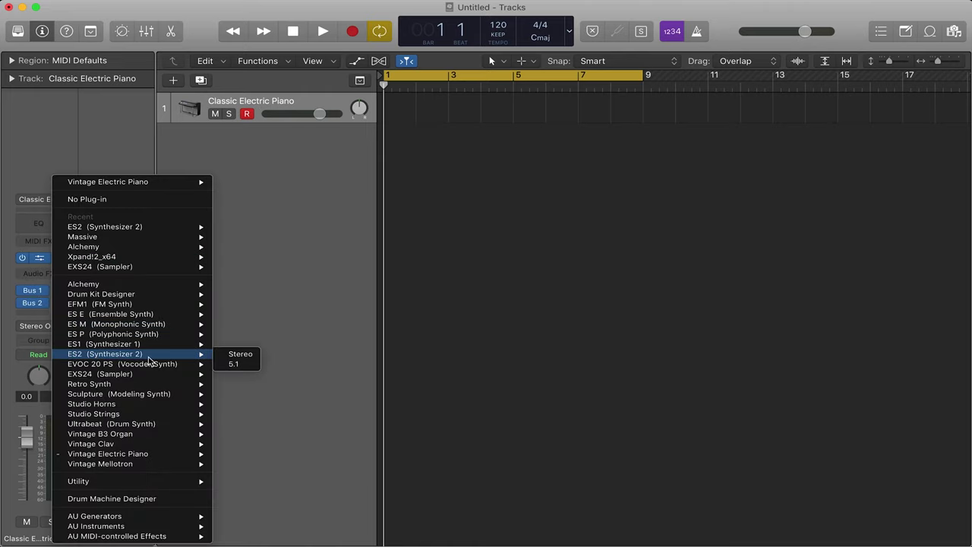
pyautogui.click(240, 356)
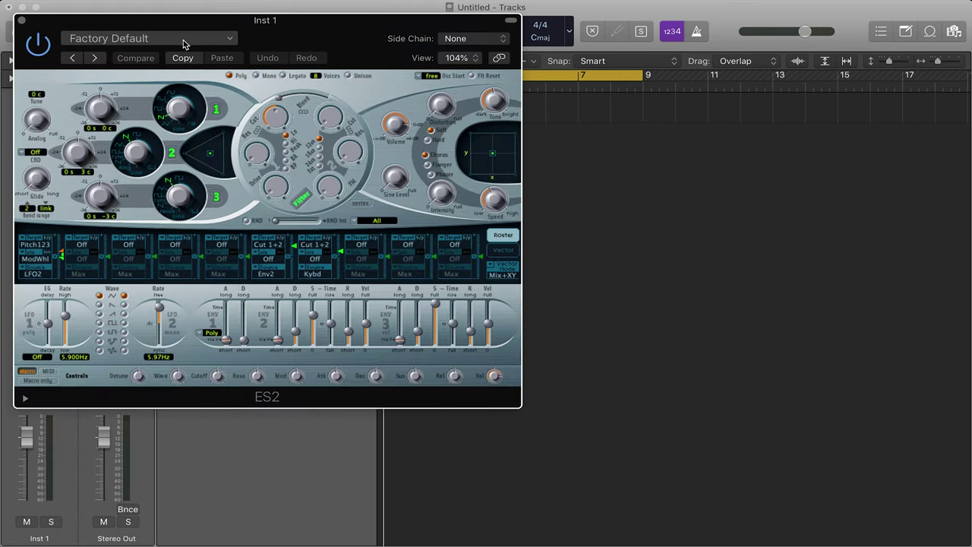
pyautogui.click(183, 40)
pyautogui.scroll(-5, 183, 329)
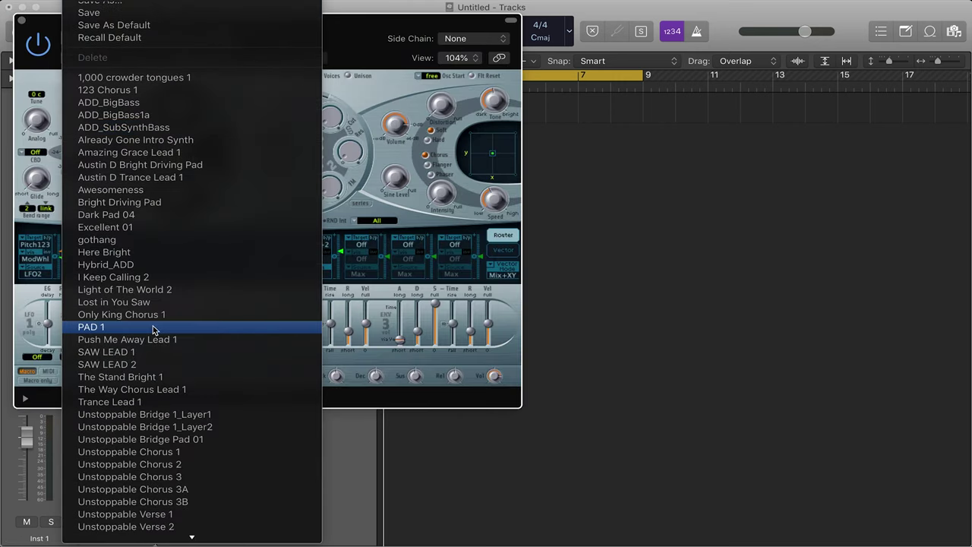
pyautogui.click(139, 180)
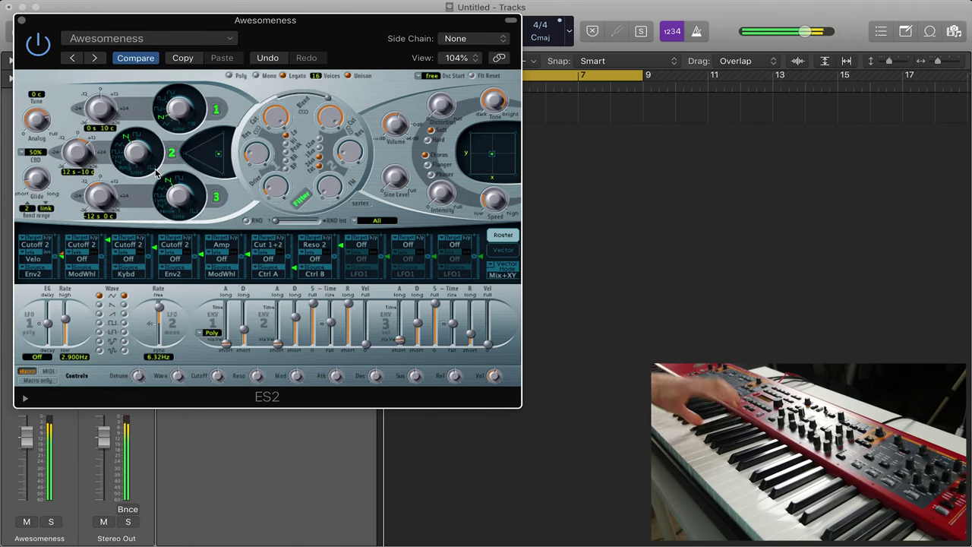
# Step: Close the ES2 window, return the playhead to bar 1 and turn Cycle off
pyautogui.click(22, 20)
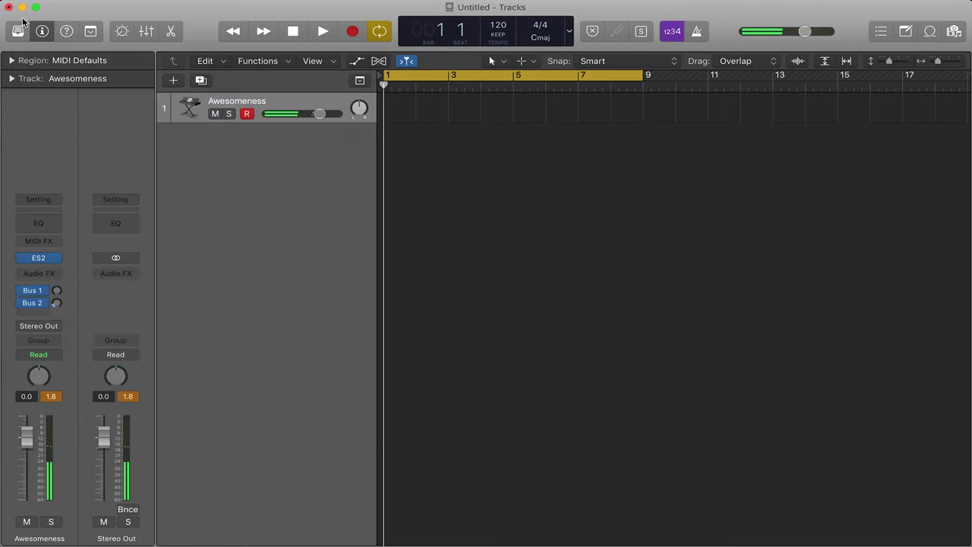
pyautogui.click(406, 86)
pyautogui.moveTo(407, 86); pyautogui.dragTo(376, 85)
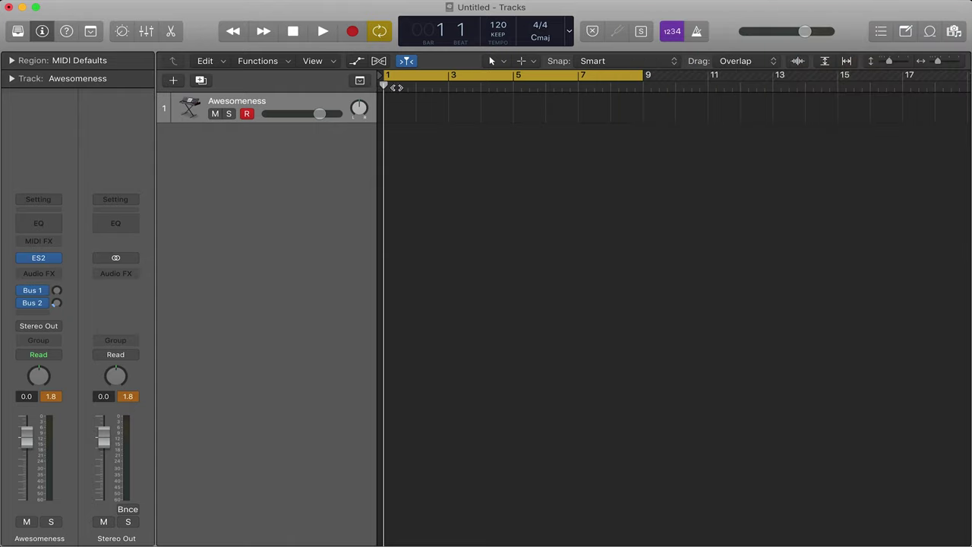
pyautogui.click(395, 85)
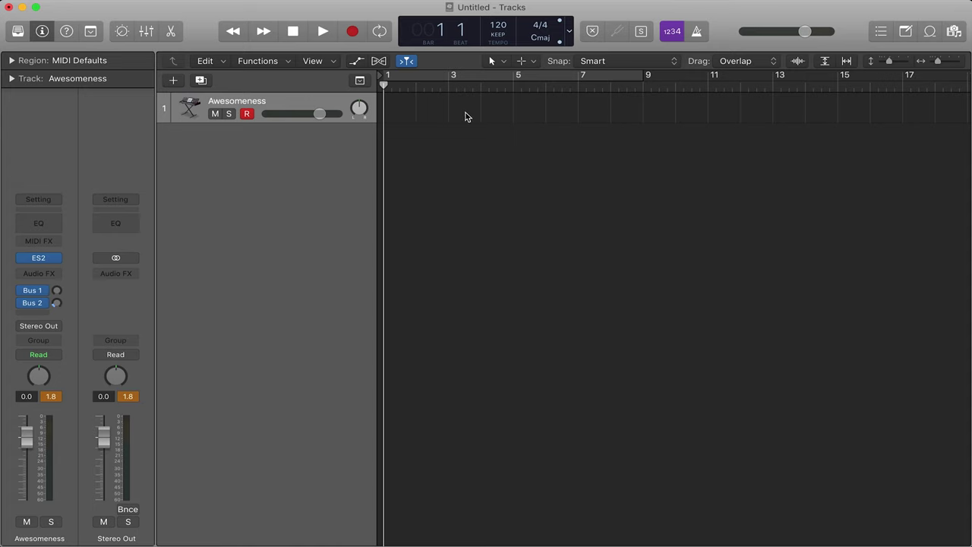
# Step: Record rising held notes up to bar 9, then stretch the region's end slightly past bar 9
pyautogui.press('r')
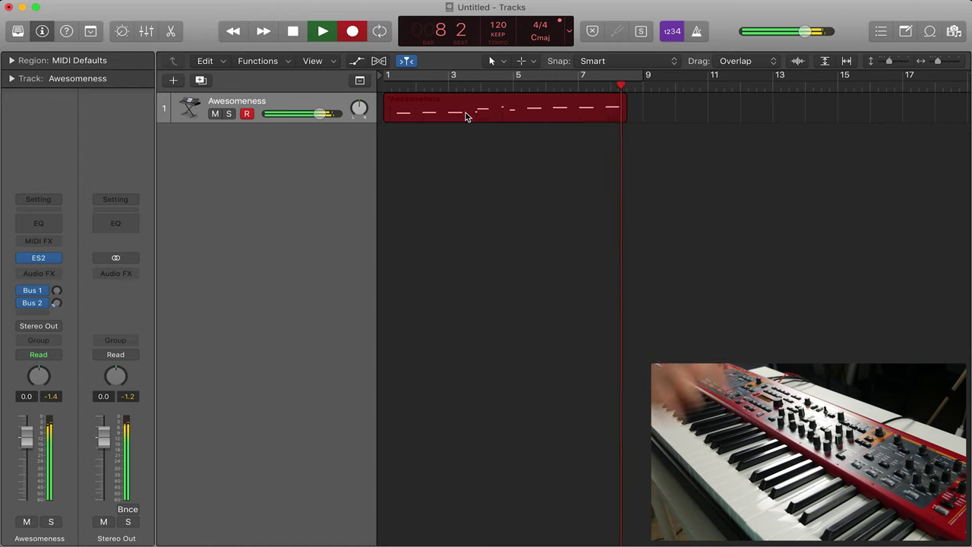
pyautogui.press('space')
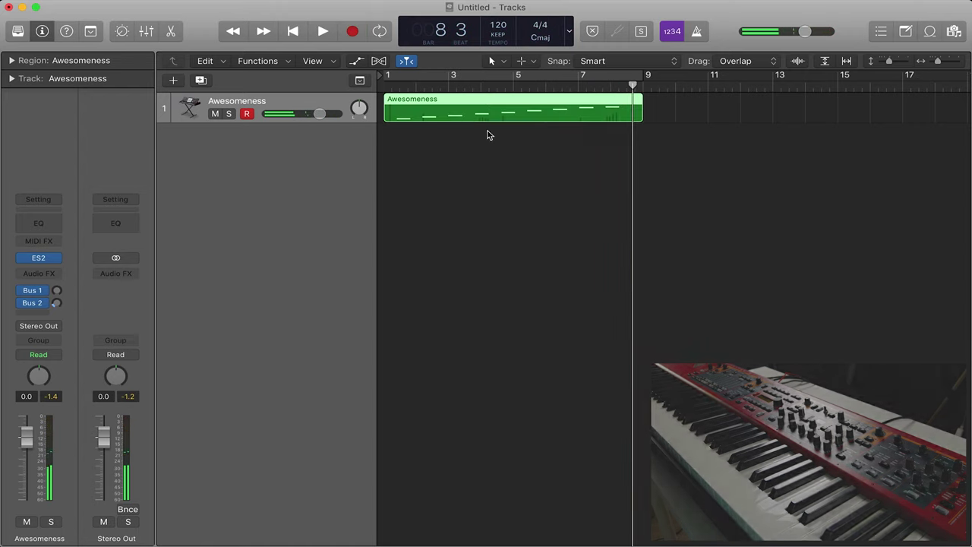
pyautogui.moveTo(642, 108); pyautogui.dragTo(667, 111)
# Step: Select the Awesomeness region and set the cycle range to match it
pyautogui.click(593, 145)
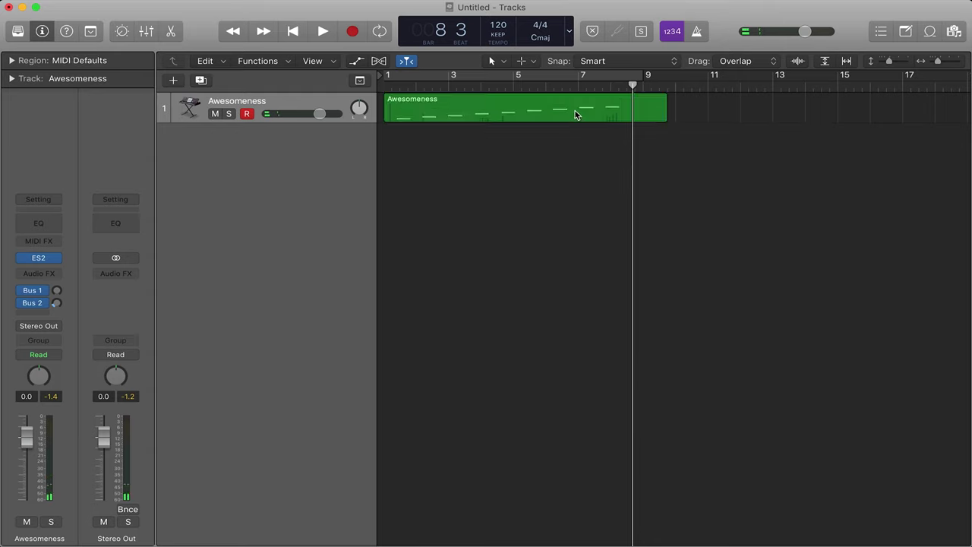
pyautogui.click(575, 111)
pyautogui.press('super+u')
# Step: Configure the bounce as PCM only (no MP3) at 44100 Hz, 16 Bit, and confirm
pyautogui.press('super+b')
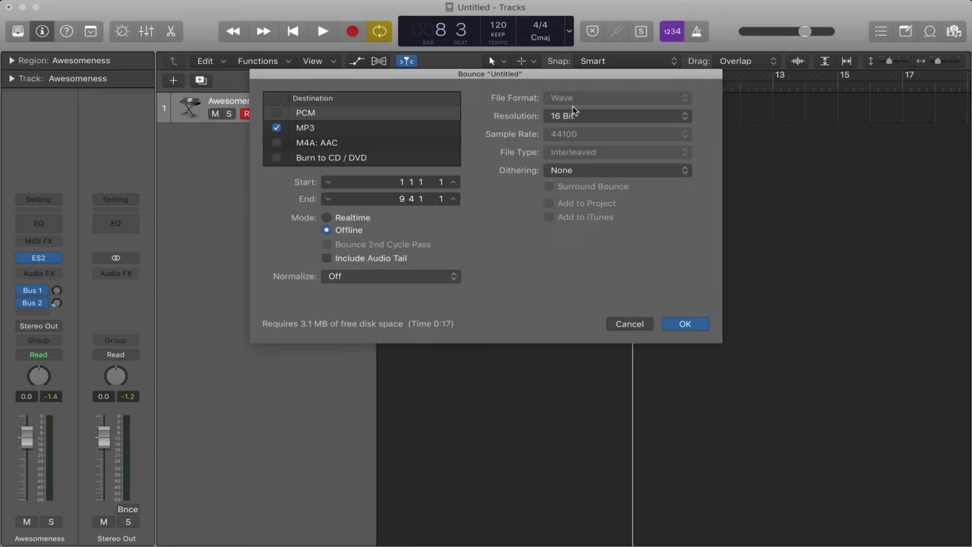
pyautogui.click(283, 114)
pyautogui.click(277, 129)
pyautogui.press('Up')
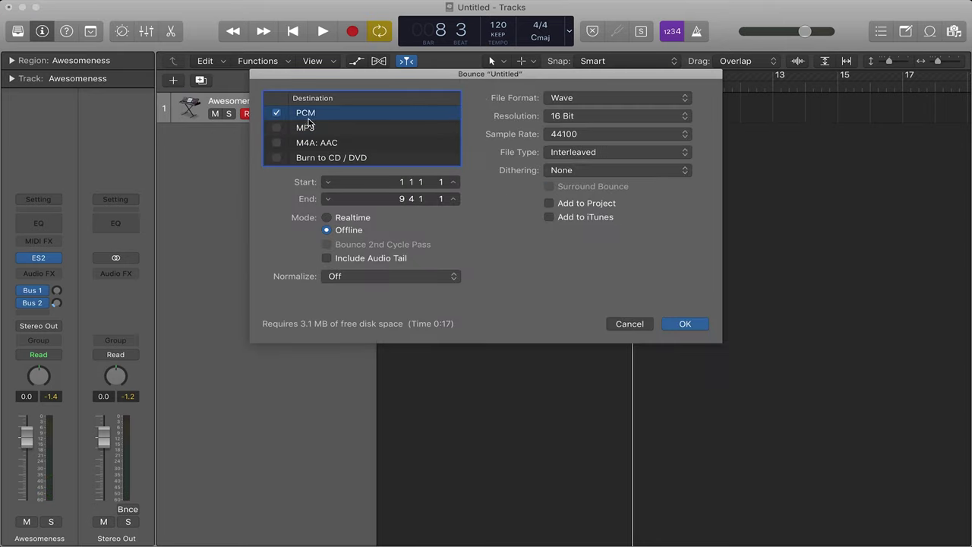
pyautogui.click(579, 137)
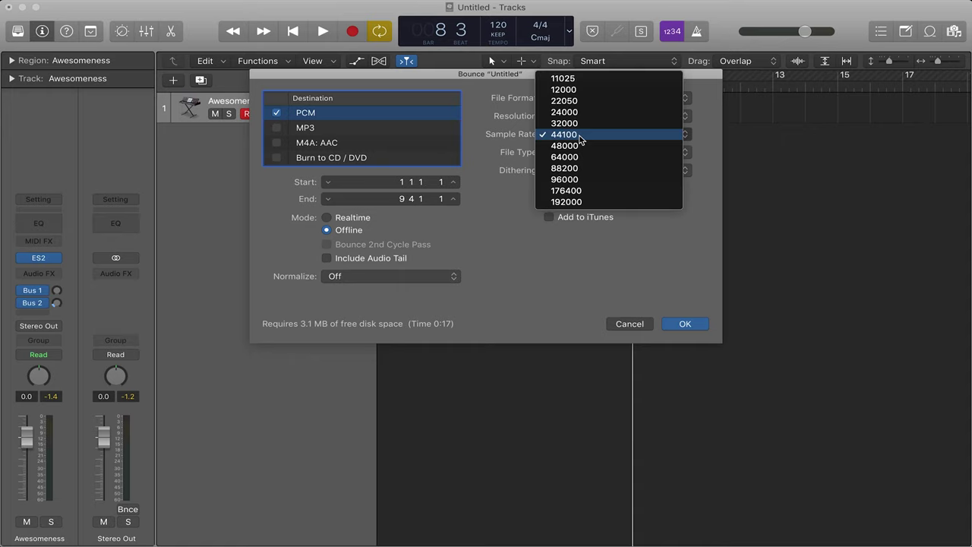
pyautogui.click(677, 222)
pyautogui.click(584, 119)
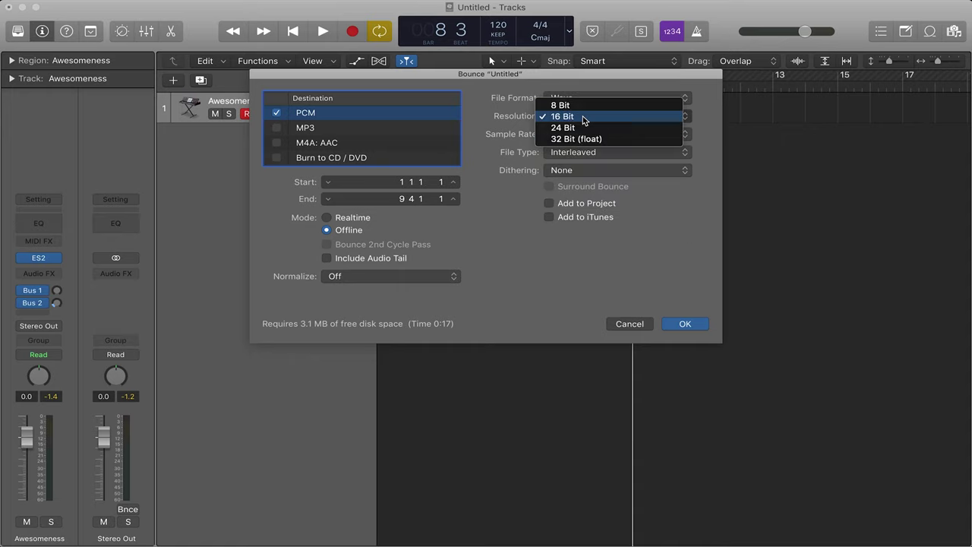
pyautogui.click(582, 119)
pyautogui.click(682, 325)
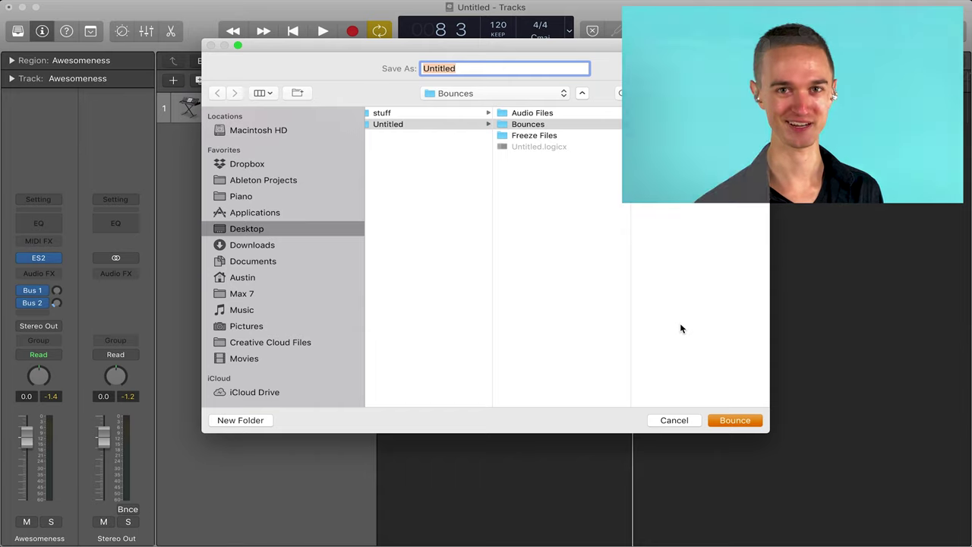
# Step: Bounce bars 1–9 as 'awesome' into Desktop > Untitled > Bounces, then switch Cycle off
pyautogui.click(445, 189)
pyautogui.click(392, 114)
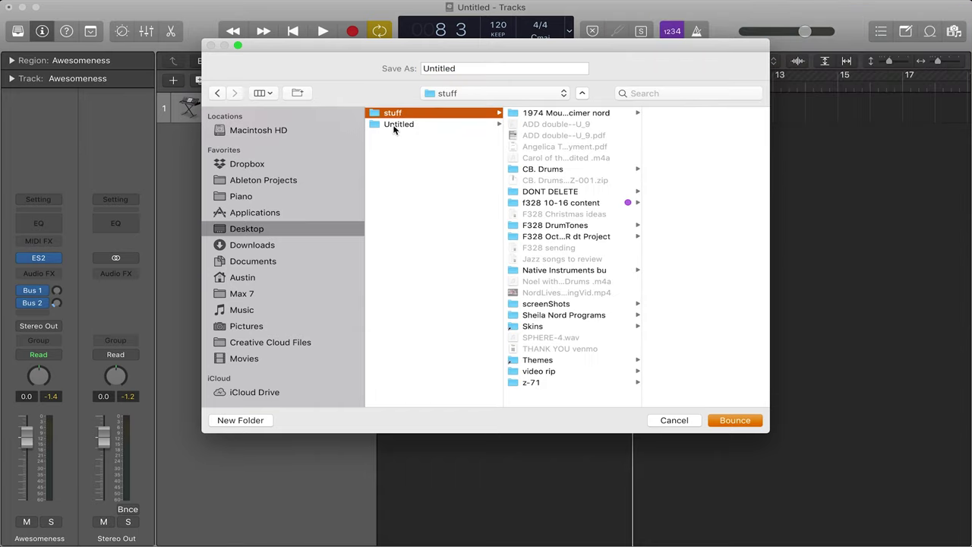
pyautogui.click(396, 124)
pyautogui.click(546, 126)
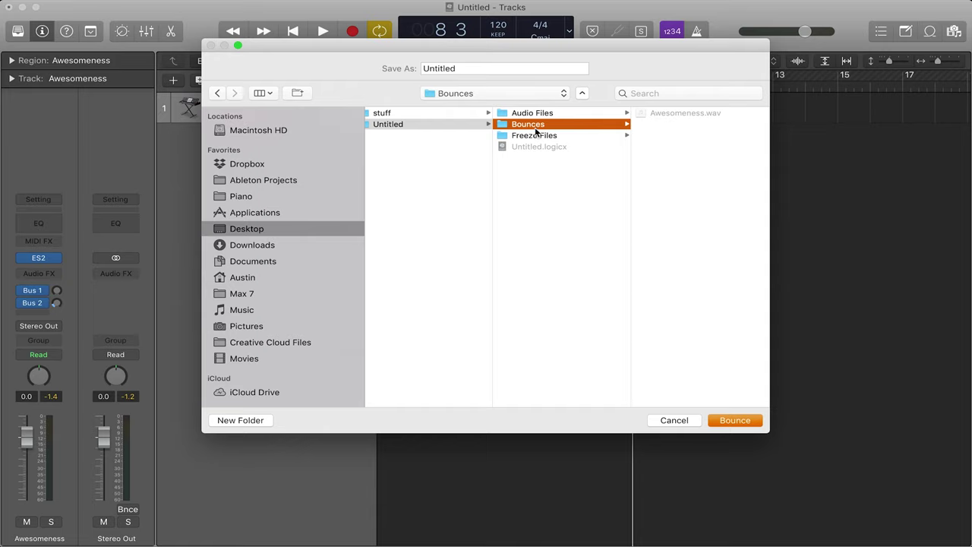
pyautogui.doubleClick(450, 68)
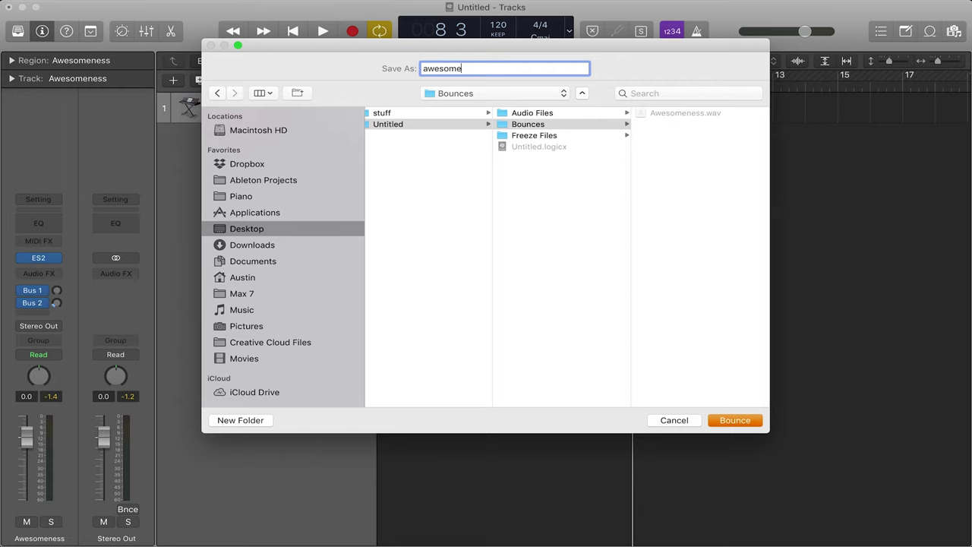
pyautogui.press('Return')
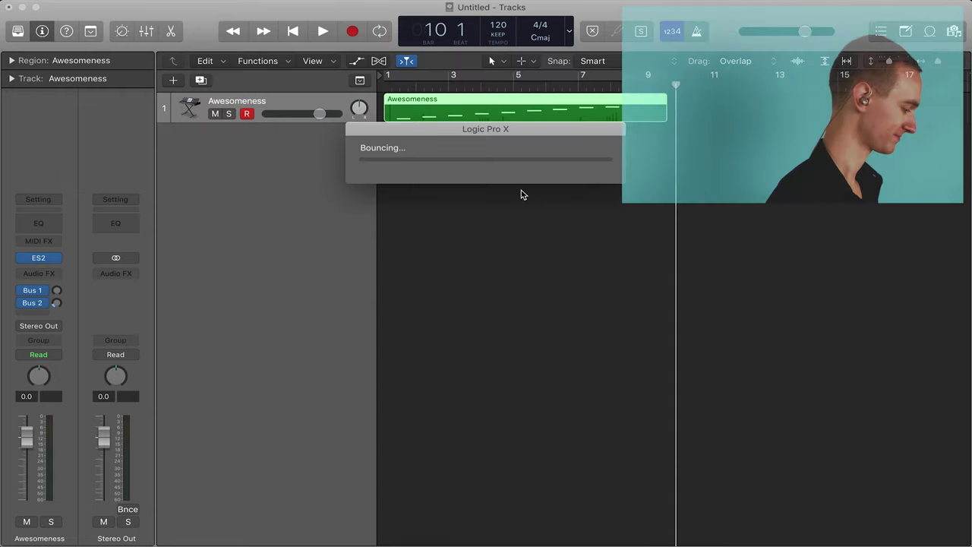
pyautogui.press('c')
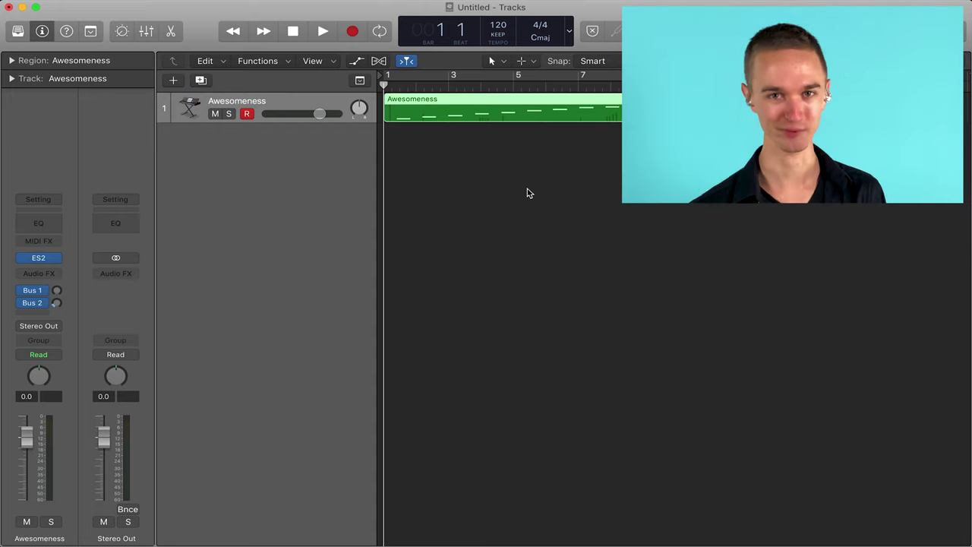
# Step: Launch Nord Sample Editor via search and save the empty sample project as 'awesome 2'
pyautogui.press('super+space')
pyautogui.write('quicksample')
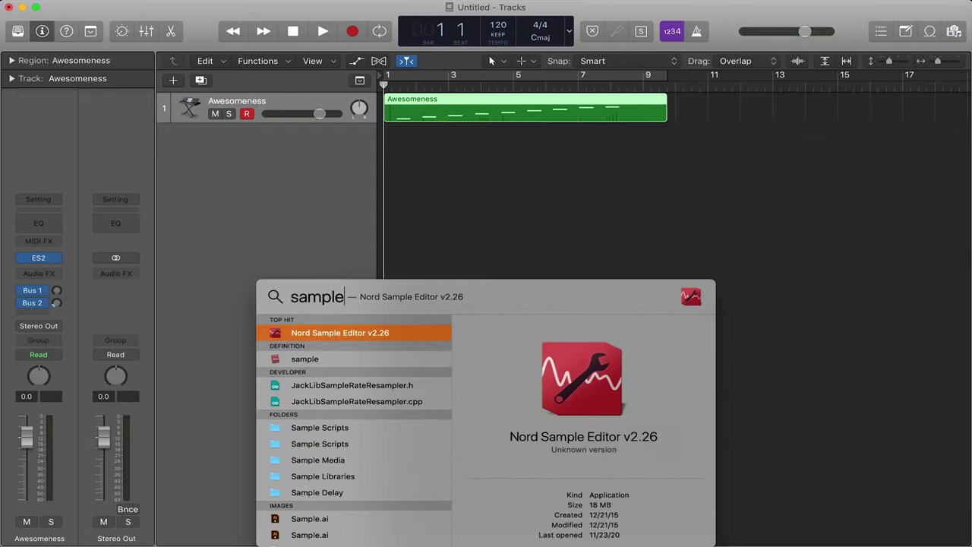
pyautogui.press('Return')
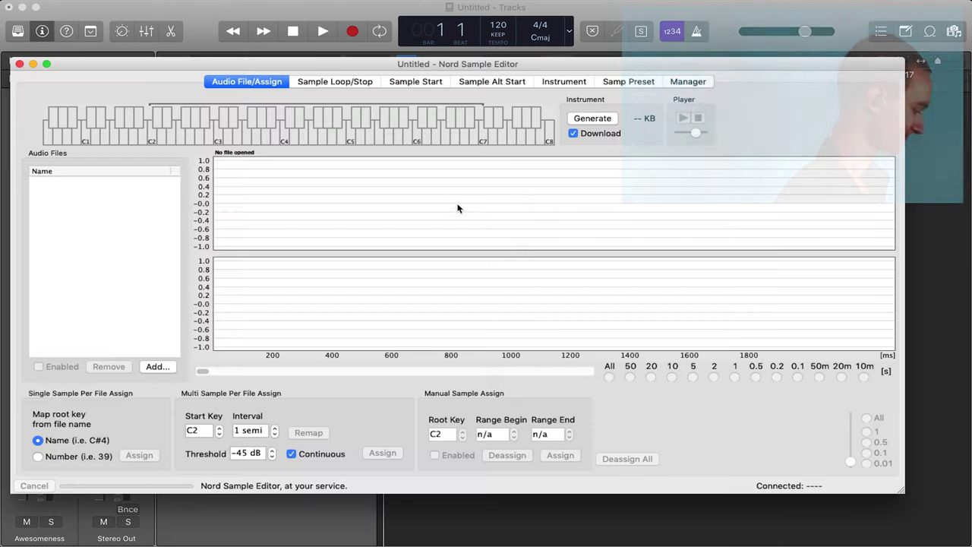
pyautogui.moveTo(295, 65); pyautogui.dragTo(321, 36)
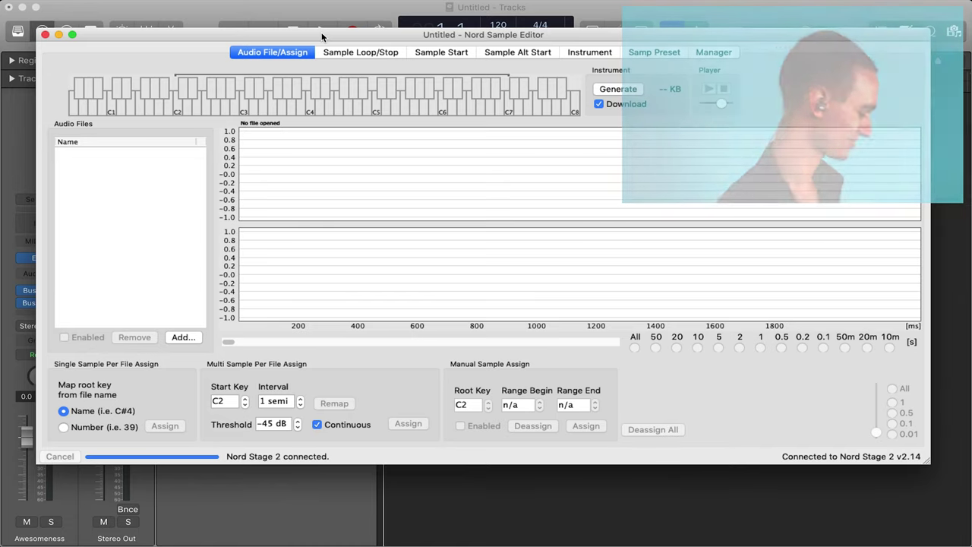
pyautogui.press('super+s')
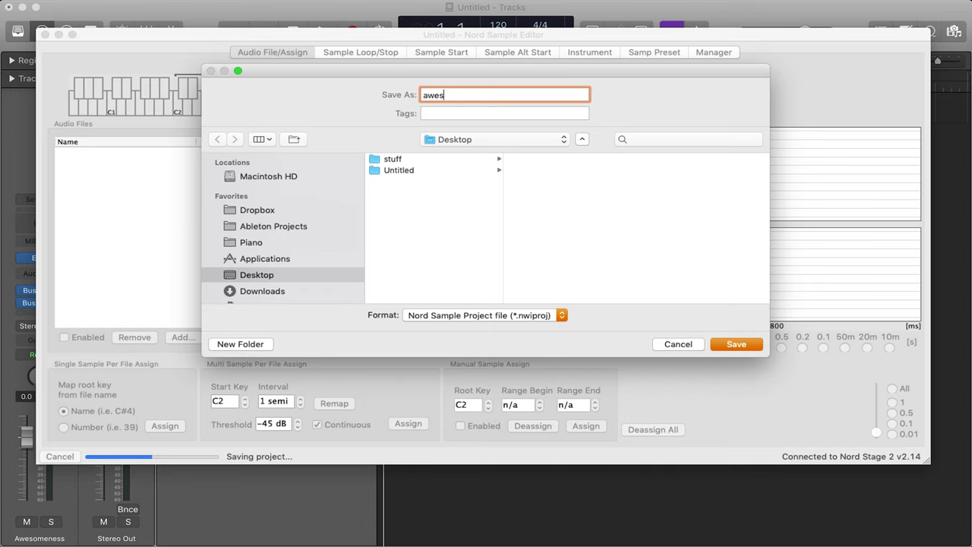
pyautogui.click(725, 346)
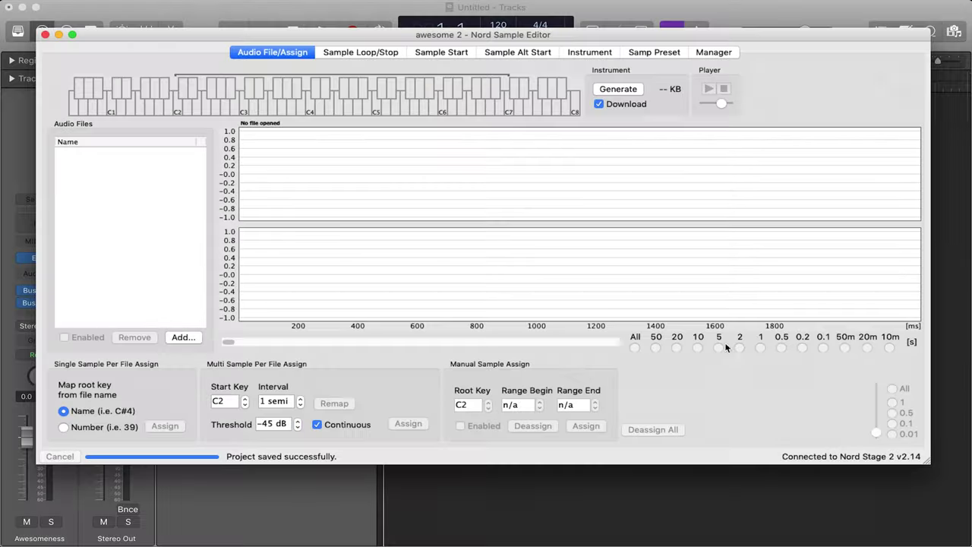
# Step: Preview awesome 2.wav from Desktop > Untitled > Bounces and add it to the audio files
pyautogui.click(180, 338)
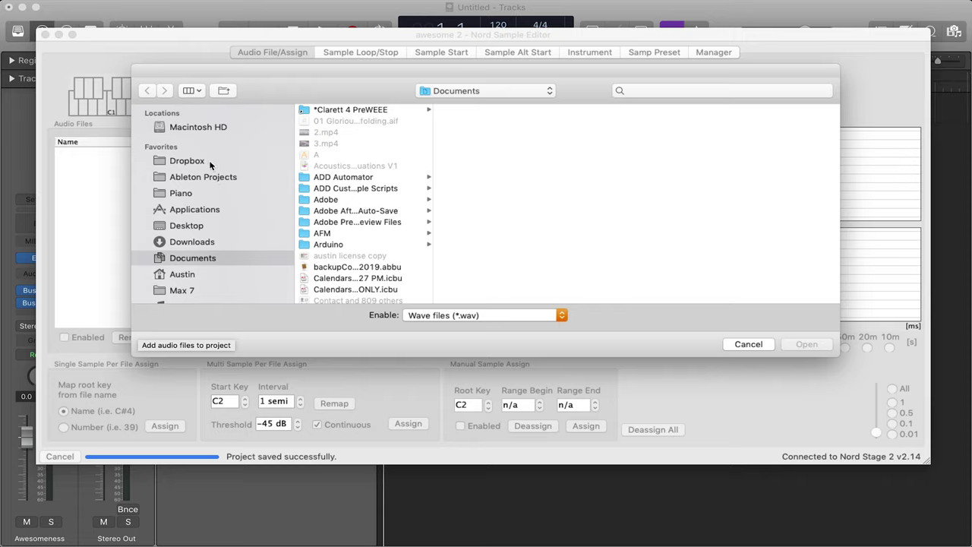
pyautogui.press('super+shift+d')
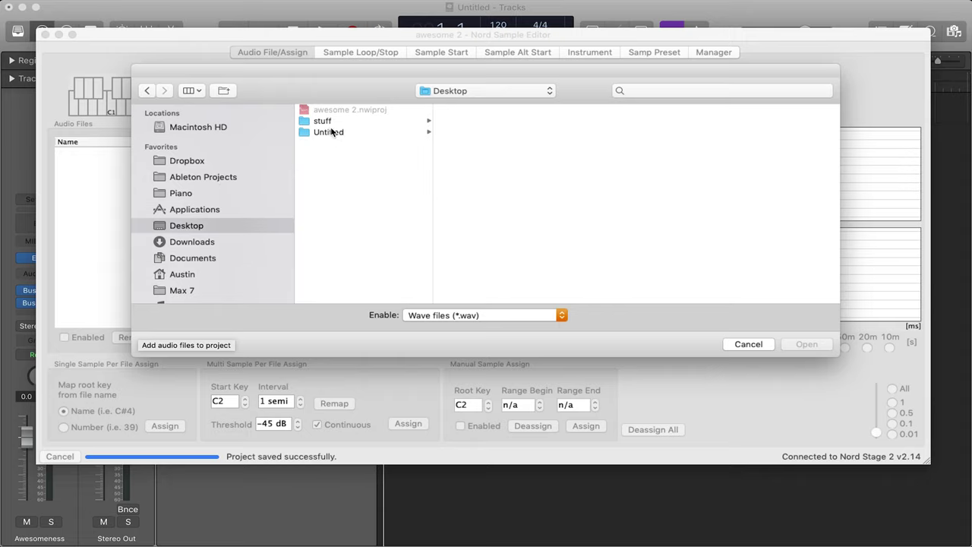
pyautogui.click(329, 134)
pyautogui.click(467, 123)
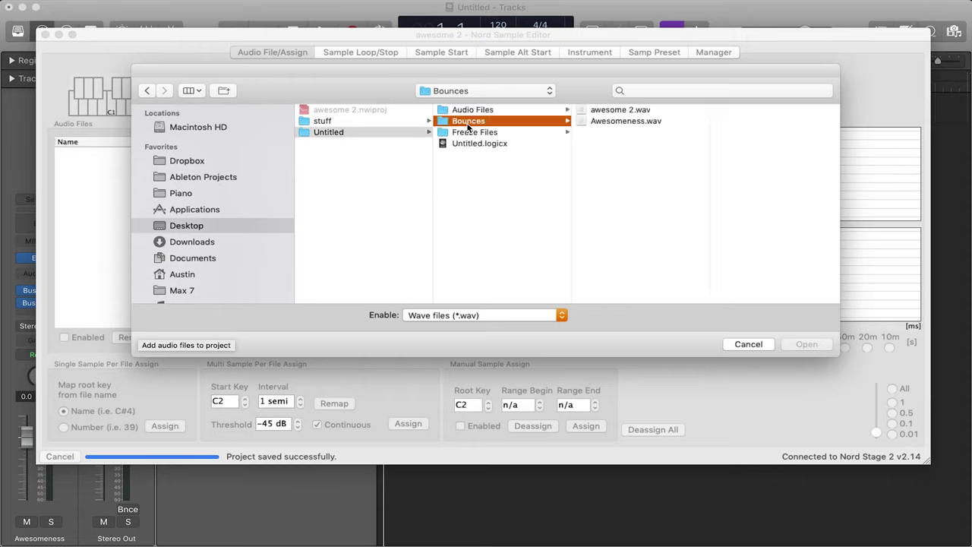
pyautogui.press('Right')
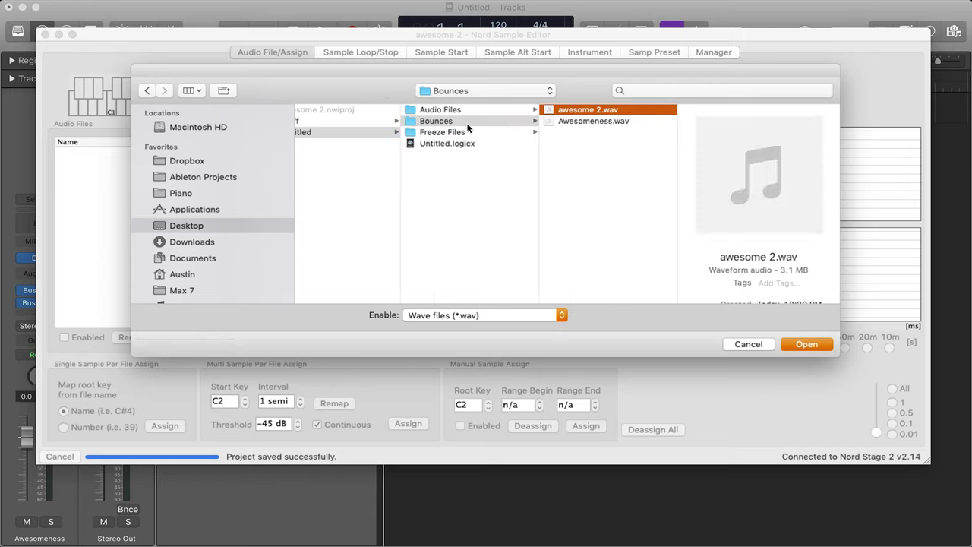
pyautogui.press('space')
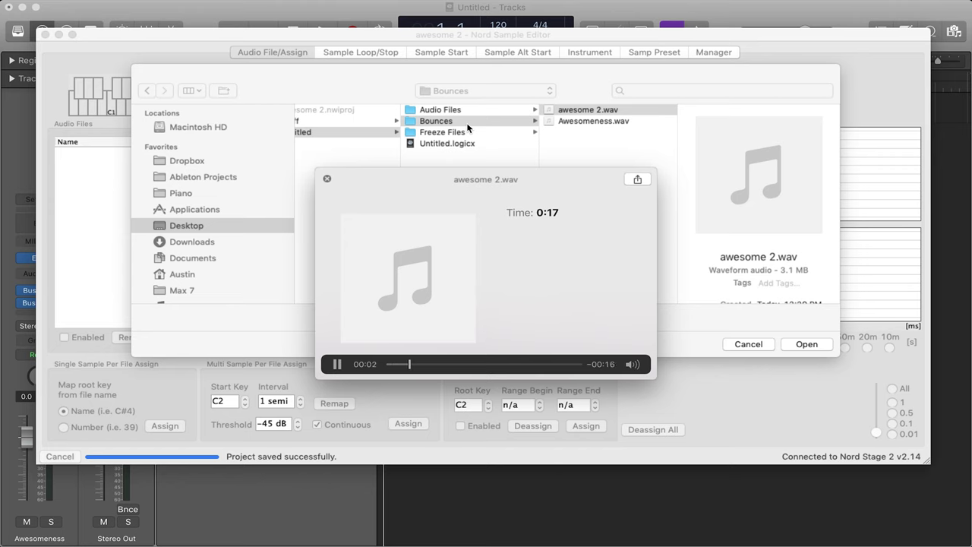
pyautogui.press('space')
pyautogui.press('Return')
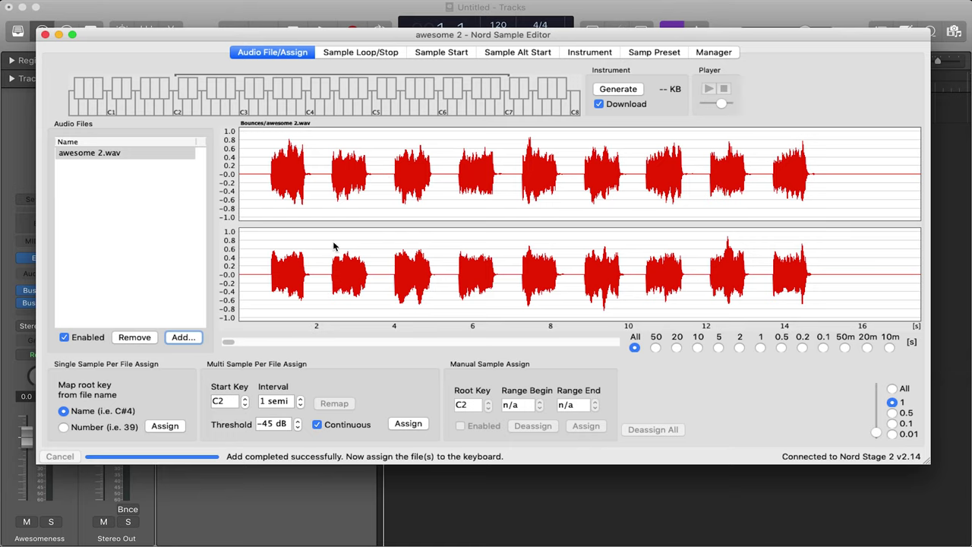
# Step: Assign awesome 2.wav's notes from start key C3 at a 3-semitone interval
pyautogui.click(244, 400)
pyautogui.click(244, 400)
pyautogui.click(245, 399)
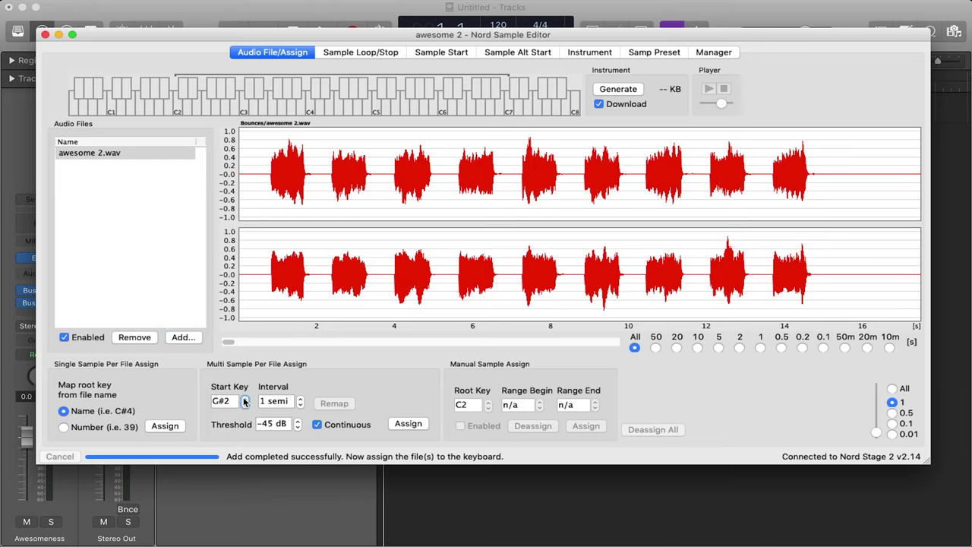
pyautogui.click(245, 399)
pyautogui.click(245, 400)
pyautogui.click(245, 399)
pyautogui.click(244, 399)
pyautogui.click(245, 399)
pyautogui.click(245, 406)
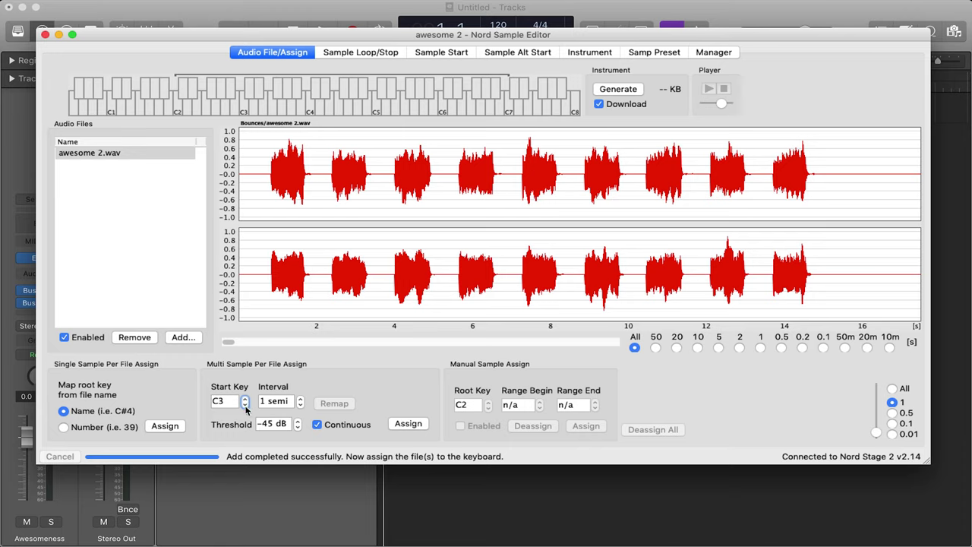
pyautogui.click(301, 400)
pyautogui.click(301, 400)
pyautogui.click(301, 406)
pyautogui.click(407, 424)
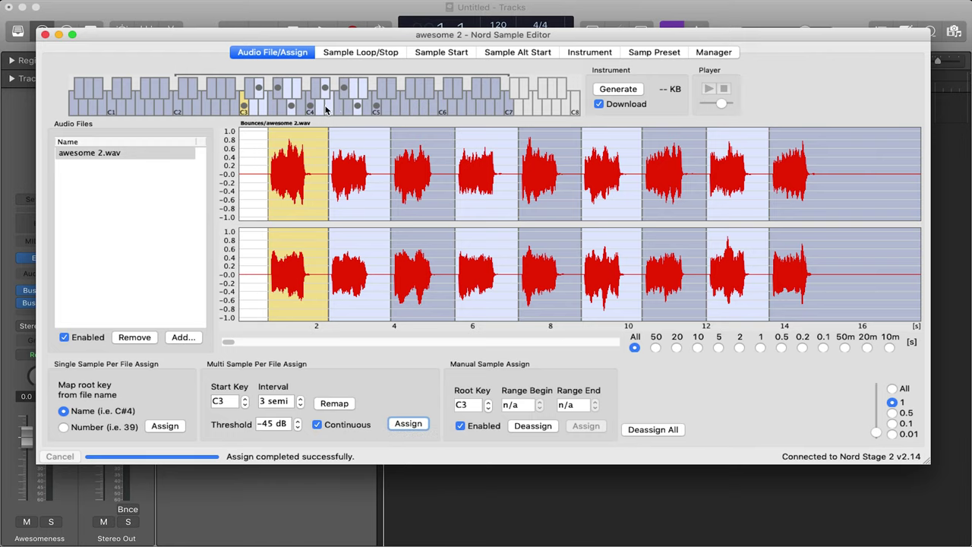
# Step: Move the loop start to 320.95 ms on the Sample Loop/Stop page
pyautogui.click(342, 52)
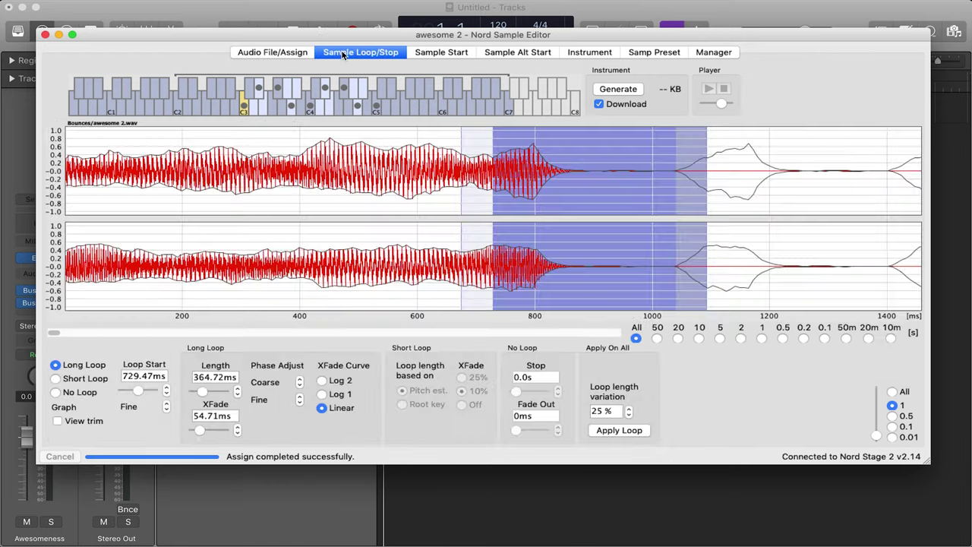
pyautogui.click(426, 53)
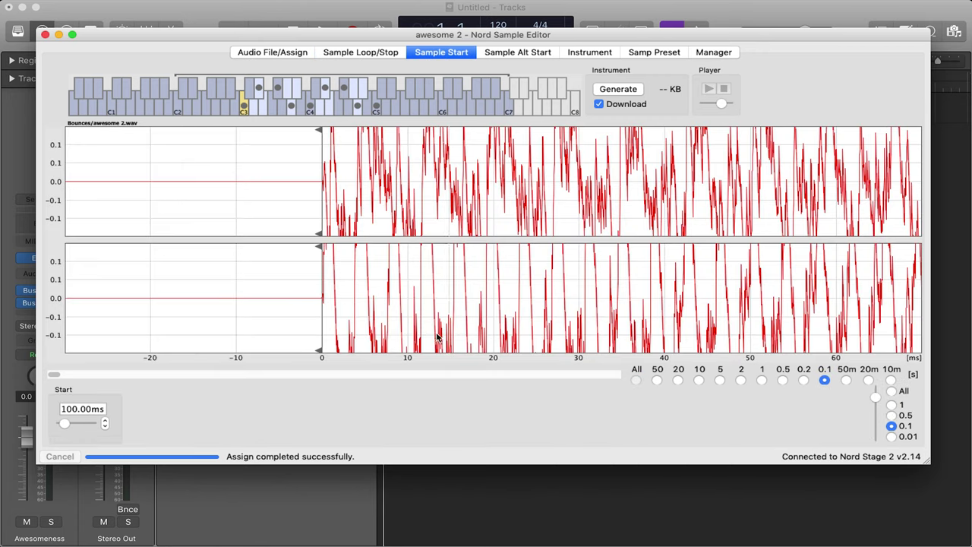
pyautogui.click(382, 59)
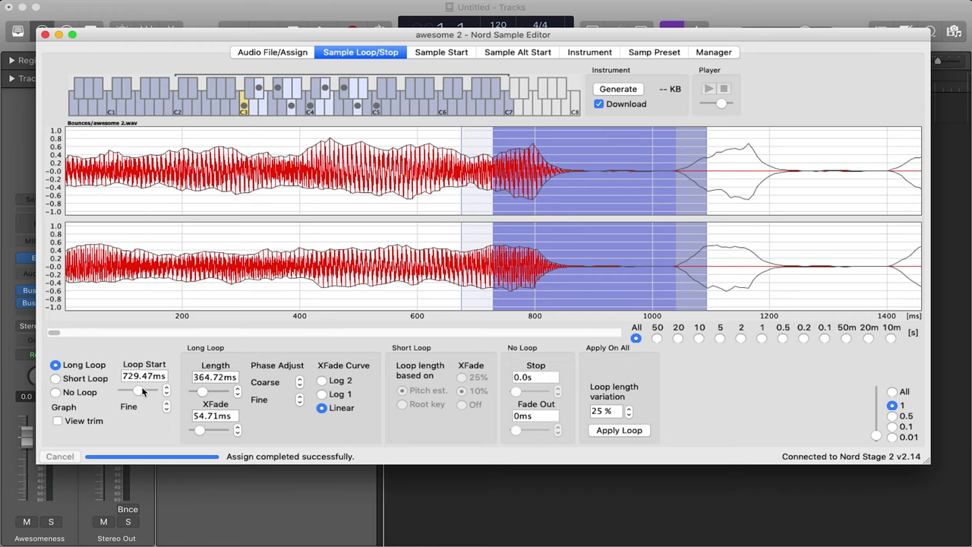
pyautogui.moveTo(145, 391); pyautogui.dragTo(133, 390)
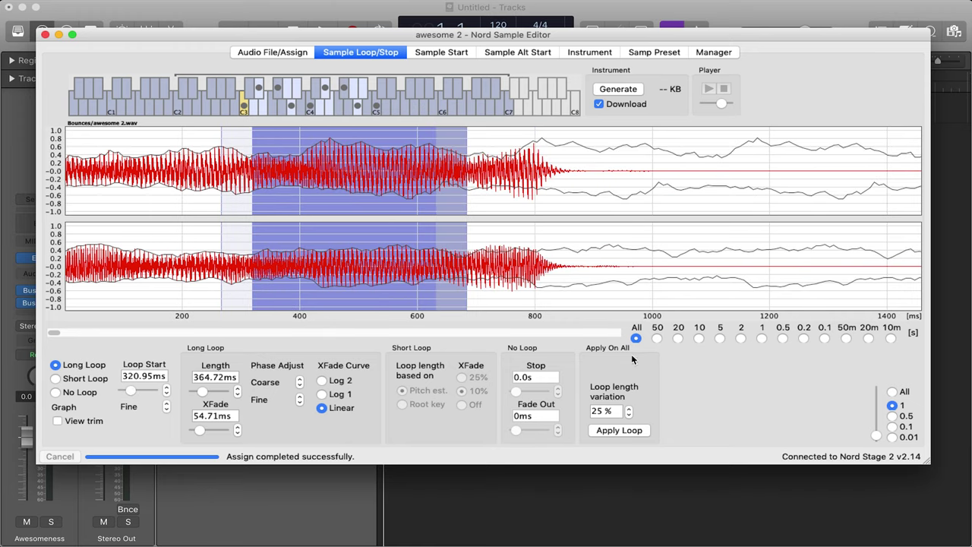
pyautogui.click(720, 338)
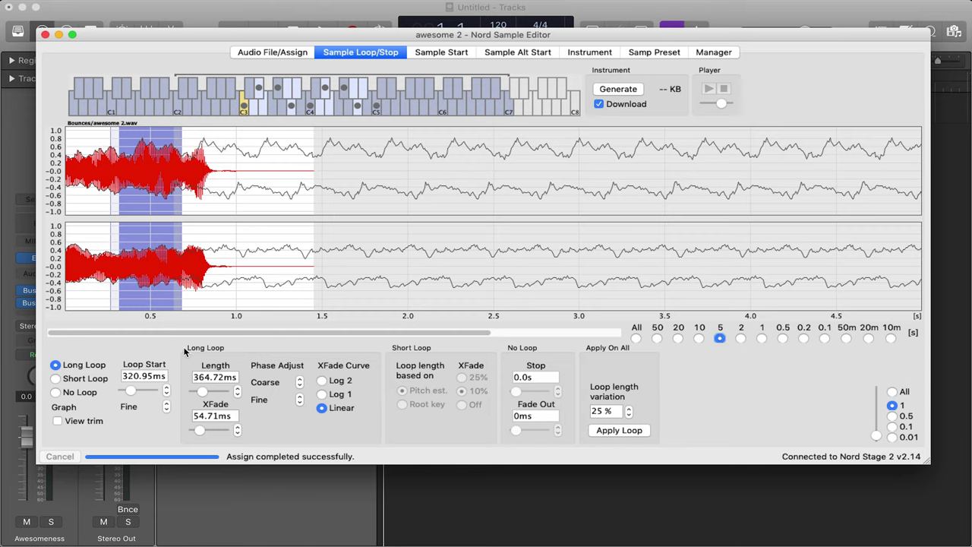
# Step: Lengthen the loop crossfade to 142.22 ms with a Linear curve
pyautogui.click(202, 430)
pyautogui.moveTo(204, 431); pyautogui.dragTo(206, 430)
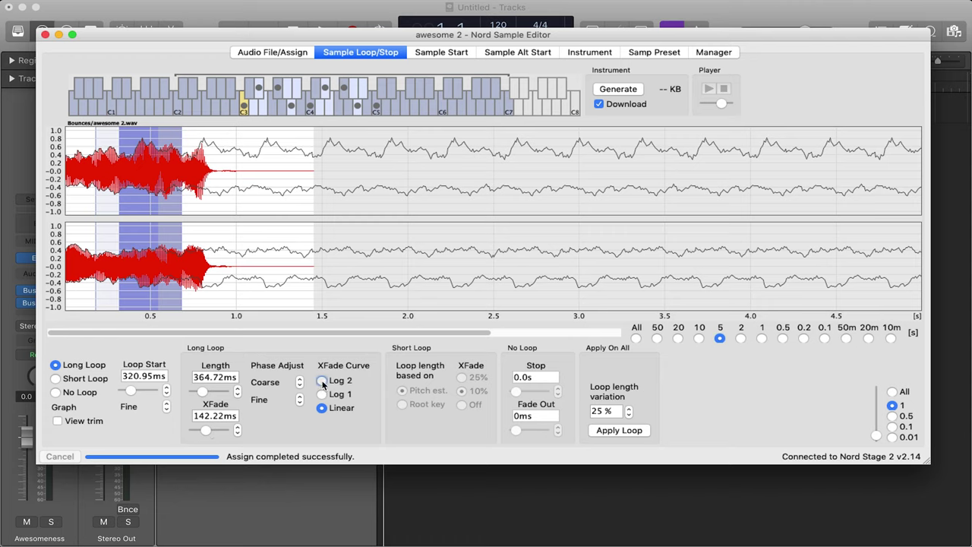
pyautogui.click(322, 381)
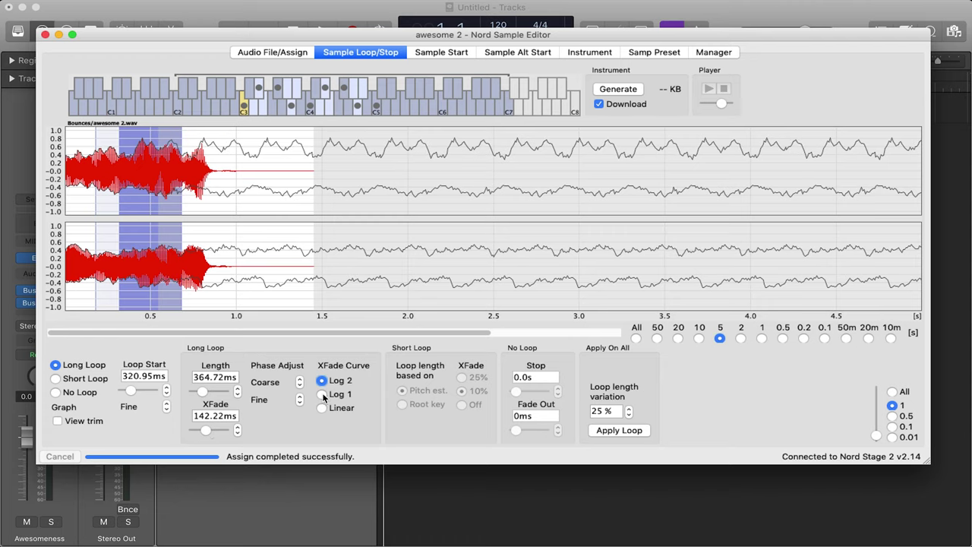
pyautogui.click(322, 395)
pyautogui.click(322, 382)
pyautogui.click(322, 408)
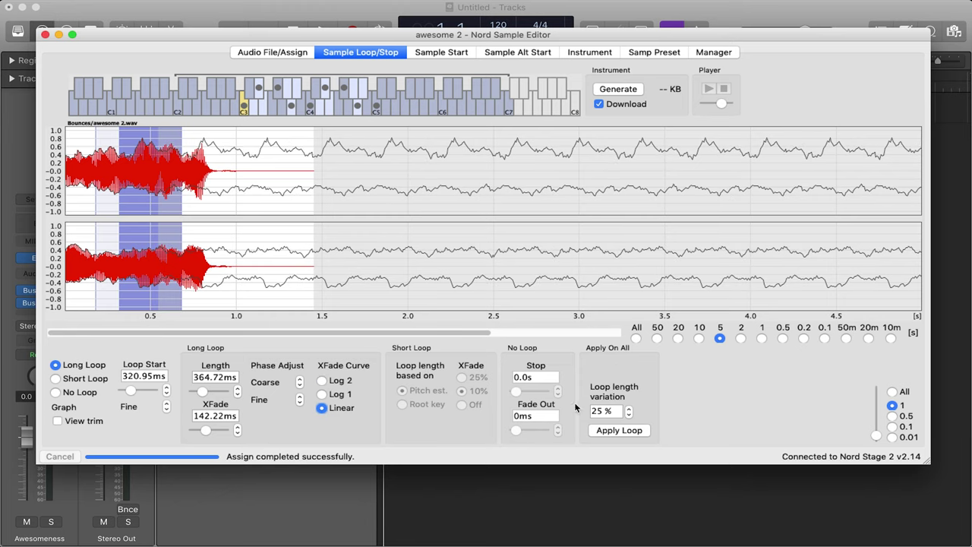
# Step: Set loop length variation to 0 % and apply the loop to all samples
pyautogui.click(597, 411)
pyautogui.press('BackSpace')
pyautogui.press('BackSpace')
pyautogui.write('0')
pyautogui.click(697, 399)
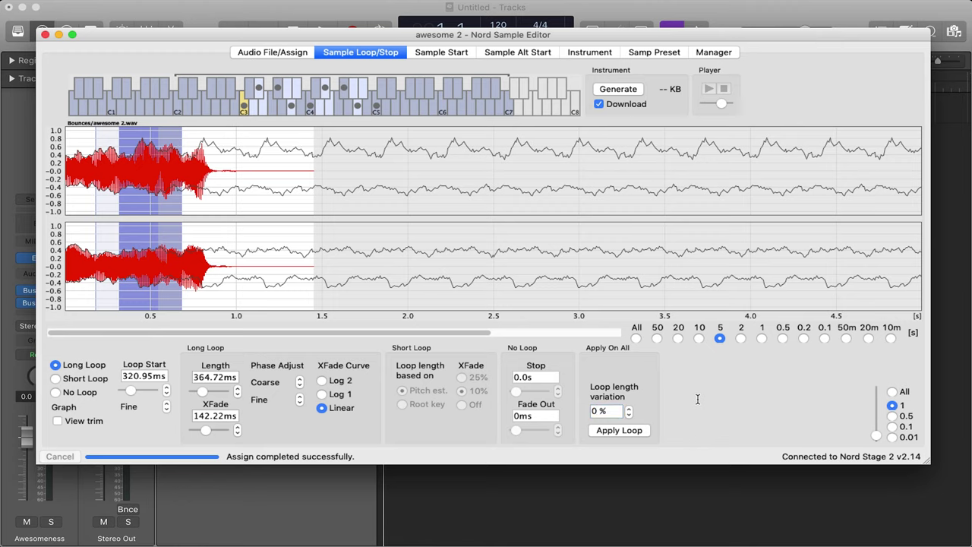
pyautogui.click(616, 430)
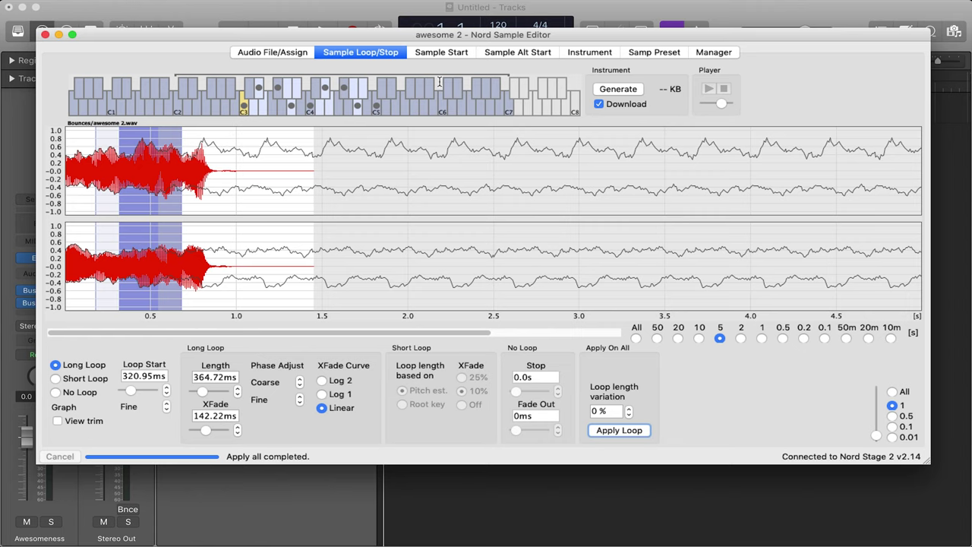
pyautogui.click(445, 53)
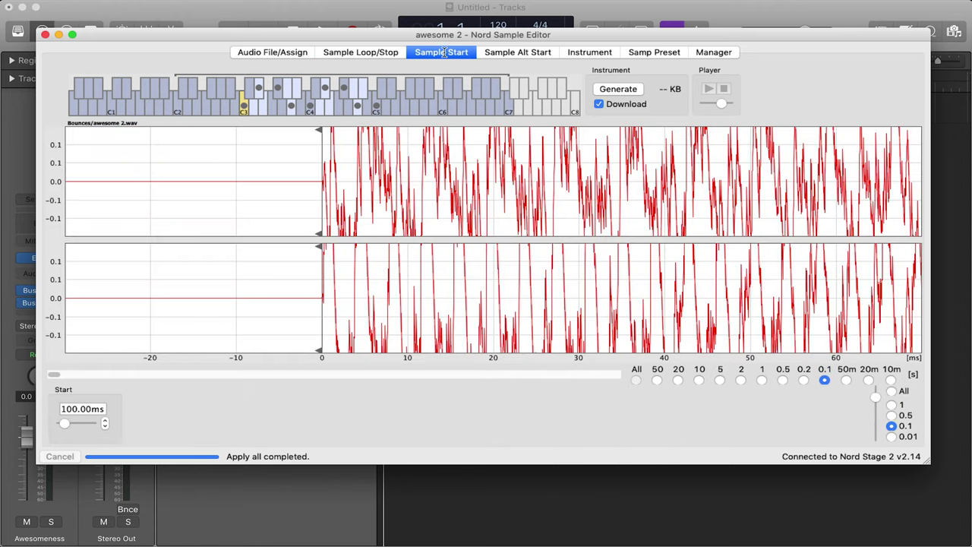
pyautogui.click(497, 53)
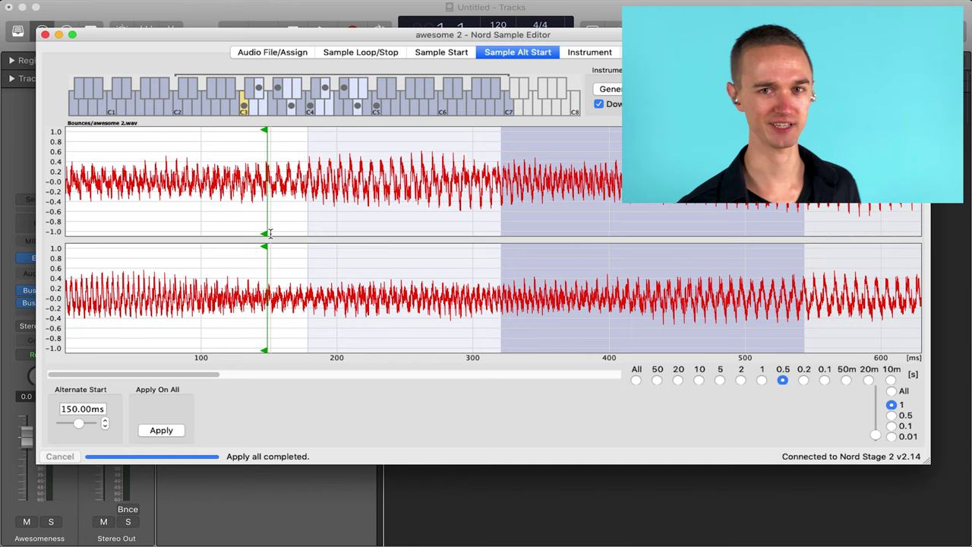
pyautogui.click(447, 51)
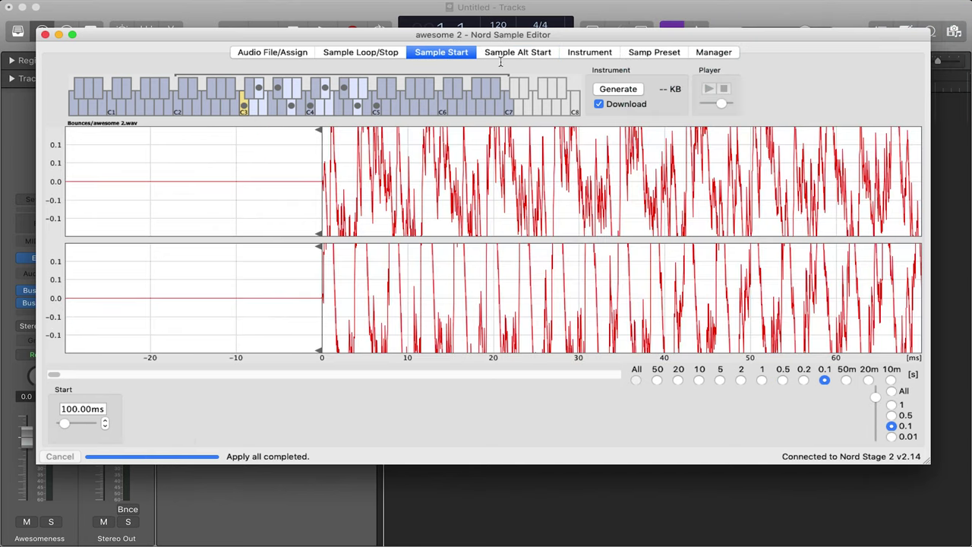
pyautogui.click(619, 90)
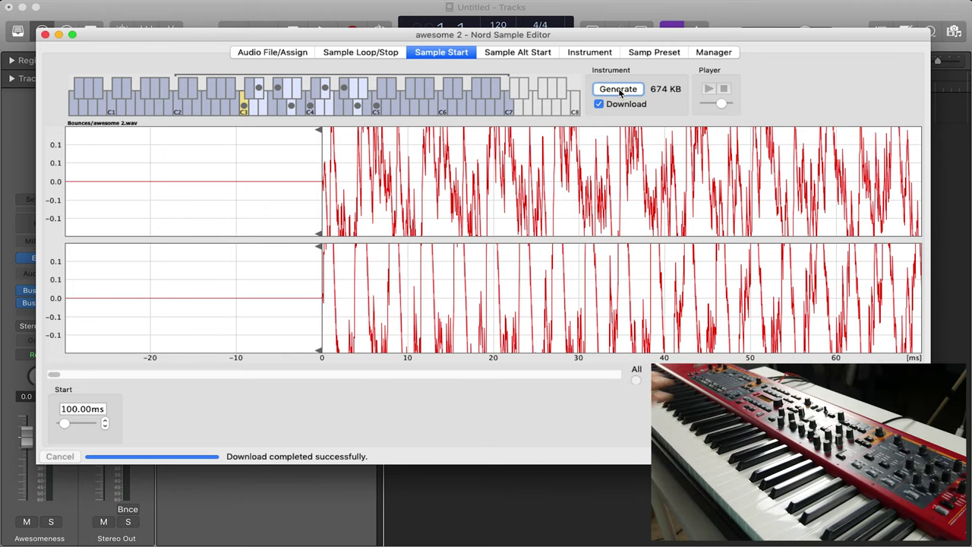
# Step: Return to Logic Pro X once the 674 KB instrument has downloaded to the Nord Stage 2
pyautogui.click(594, 491)
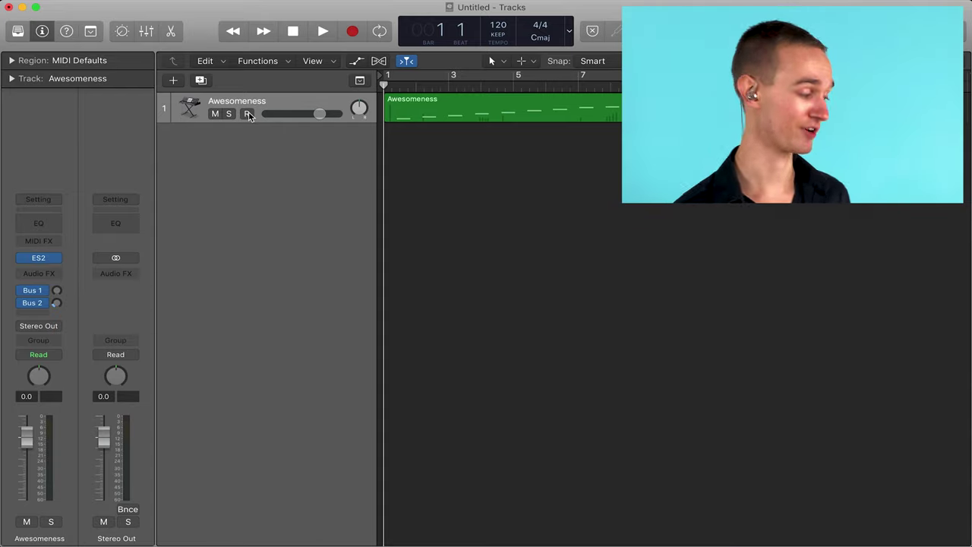
# Step: Return to Nord Sample Editor and show its Instrument page with zone gain, keyboard gain and detune
pyautogui.press('super+Tab')
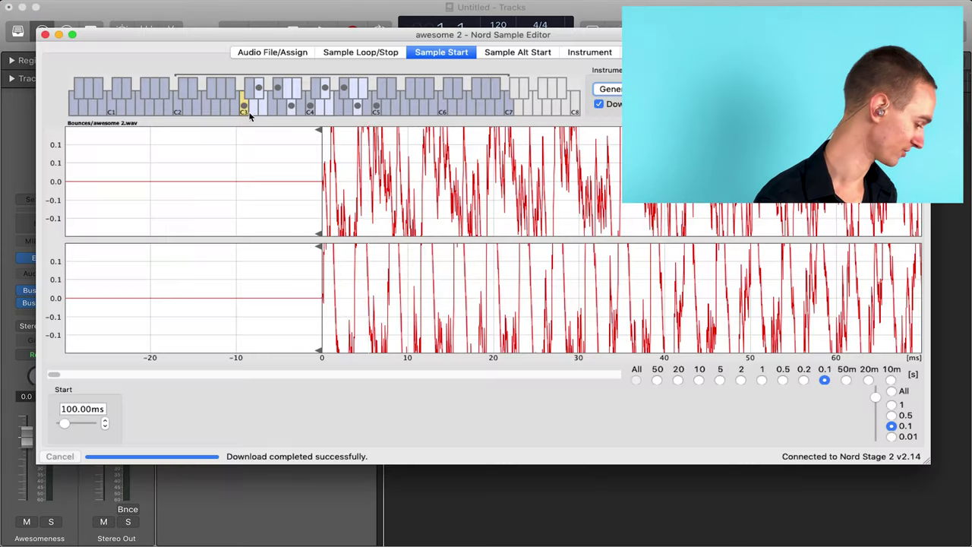
pyautogui.click(593, 52)
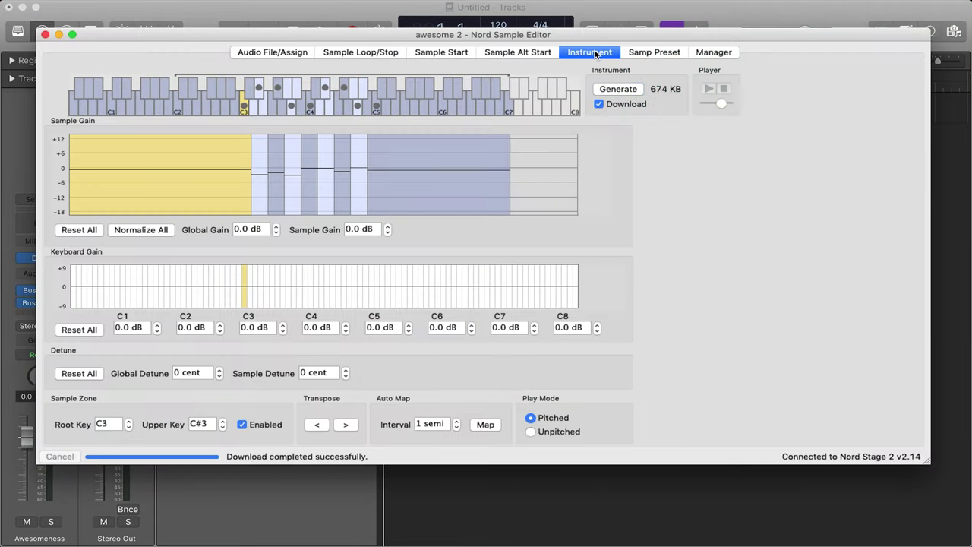